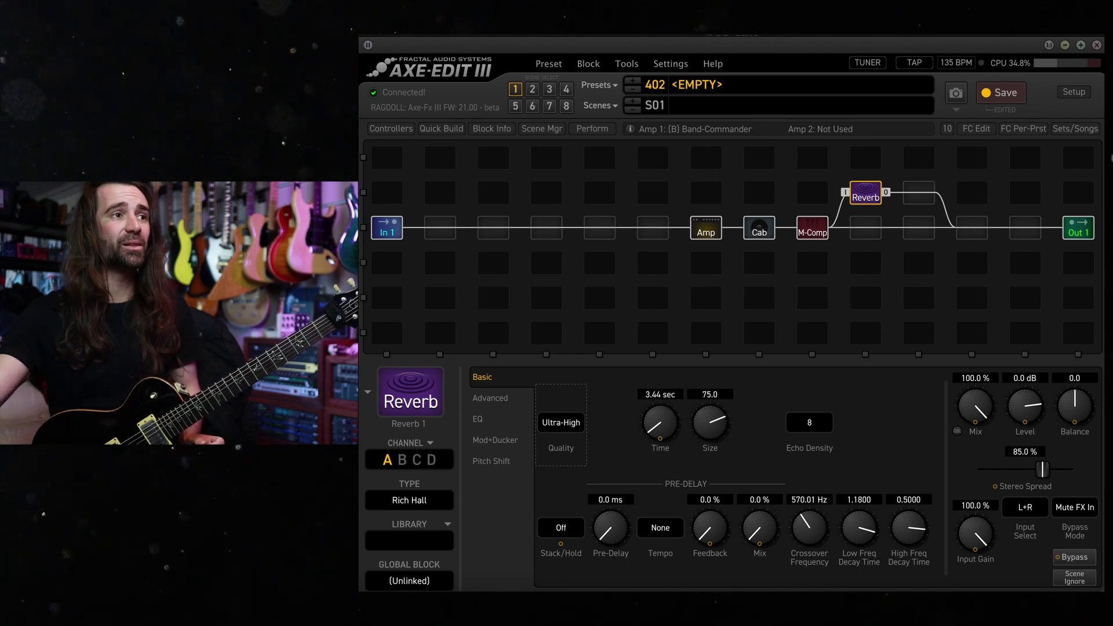
# Inspect the Amp, Cab, M-Comp and Reverb blocks in turn, ending on the Rich Hall reverb.
pyautogui.click(705, 232)
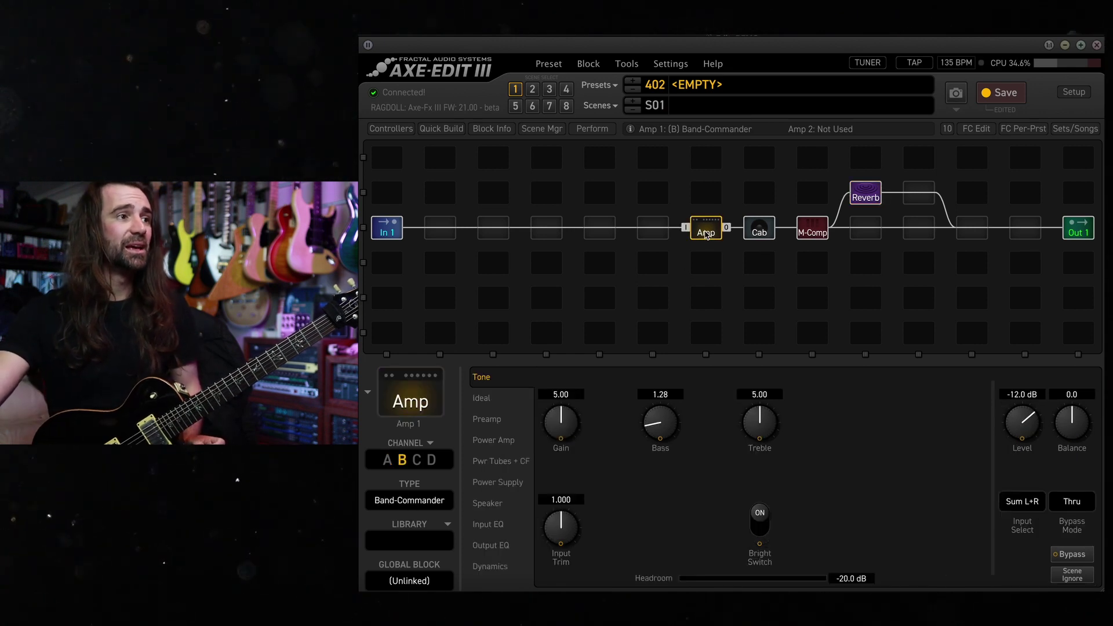
pyautogui.click(758, 231)
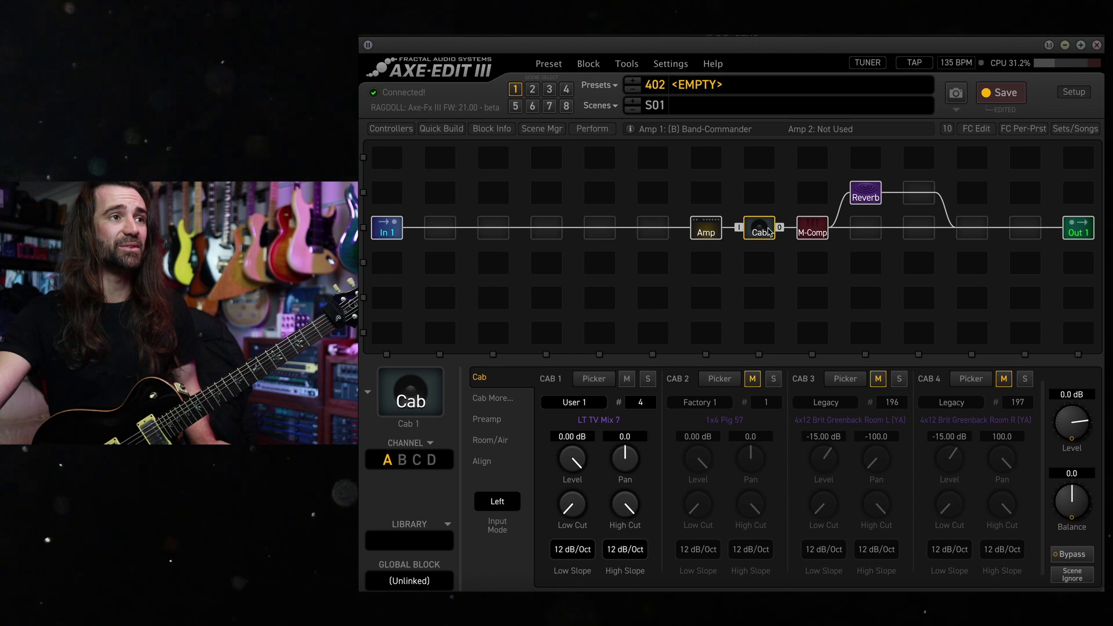
pyautogui.click(809, 232)
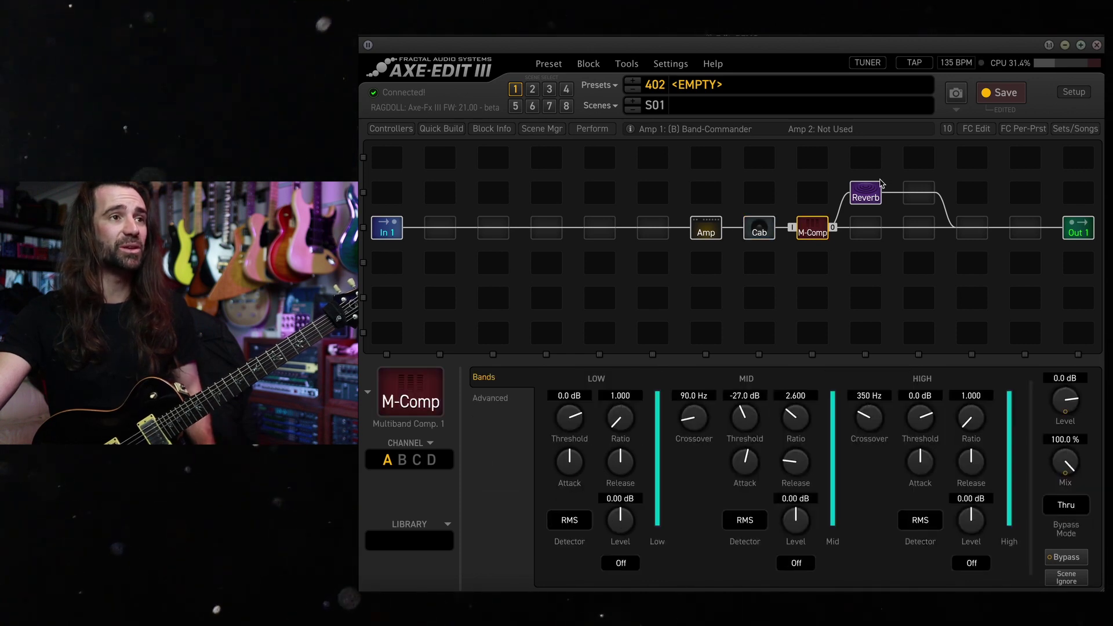
pyautogui.click(871, 194)
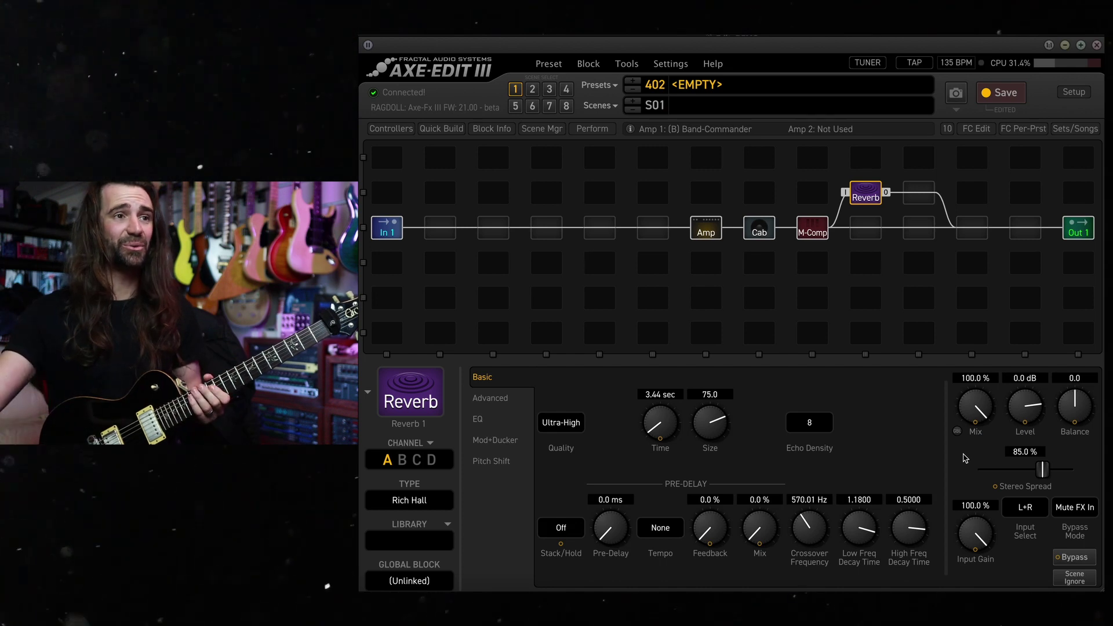
# Compare the Amp's USA Lead Mid Gain channel, then bring back the Rich Hall Reverb settings.
pyautogui.click(717, 242)
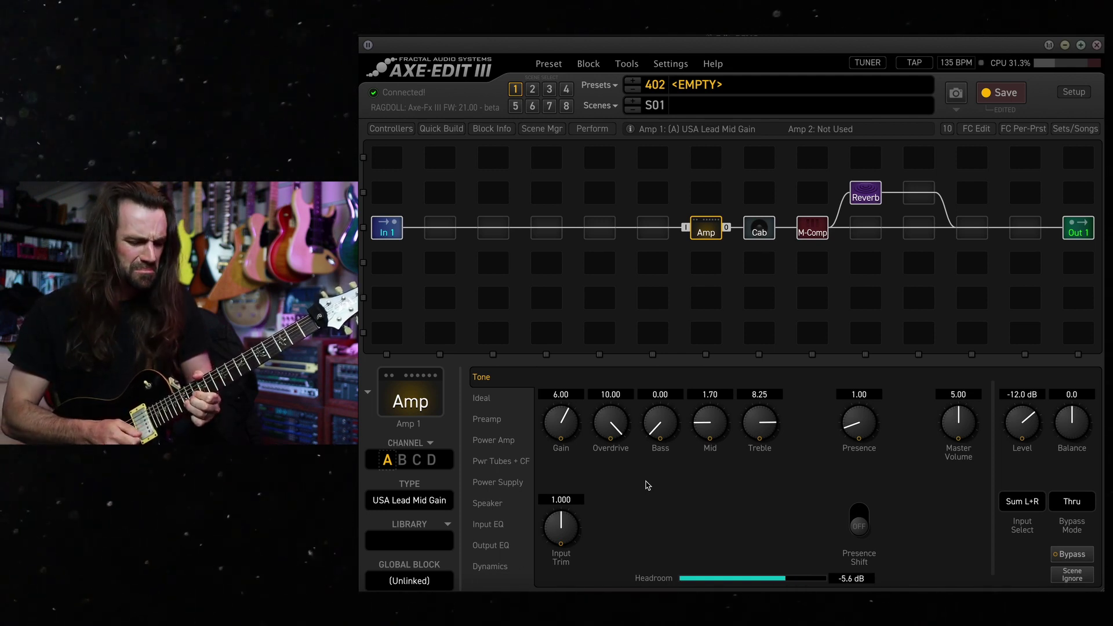
pyautogui.click(865, 199)
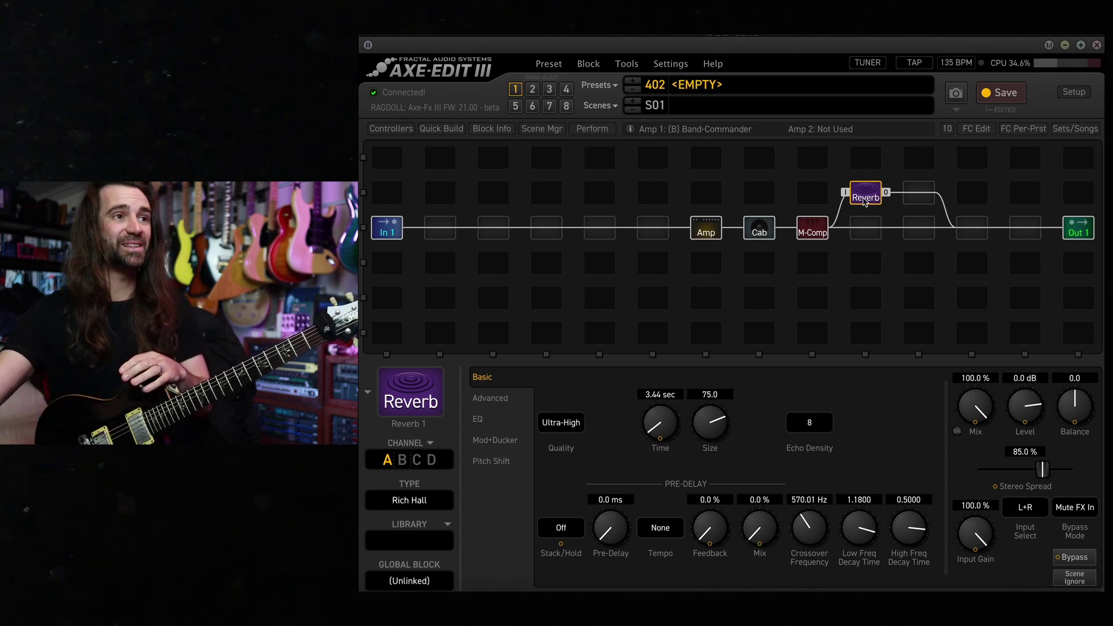
# Insert a Delay 1 block in the empty slot after the Reverb.
pyautogui.click(912, 198)
pyautogui.rightClick(912, 199)
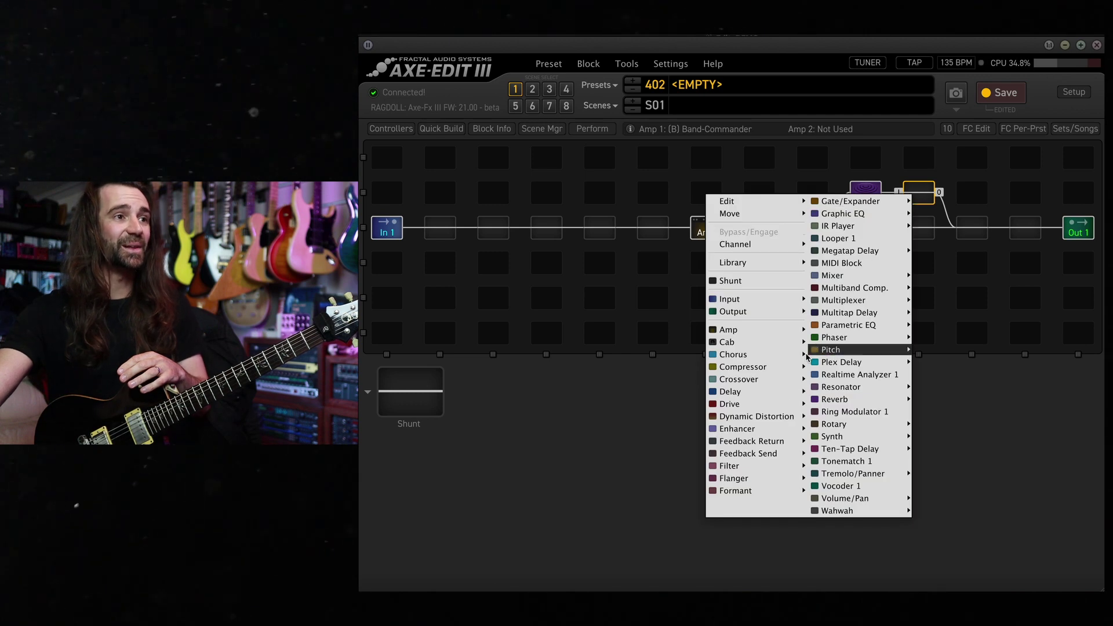
pyautogui.moveTo(784, 396)
pyautogui.click(832, 354)
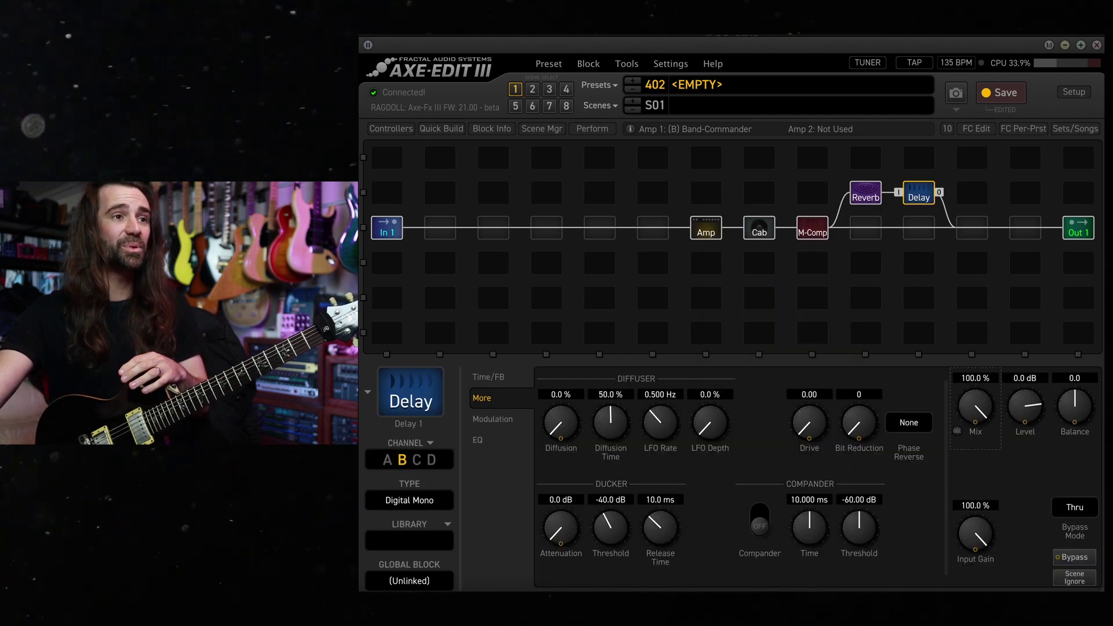
# Set the delay to Digital Stereo with 1 ms time and 0% feedback on both sides.
pyautogui.click(490, 376)
pyautogui.click(424, 500)
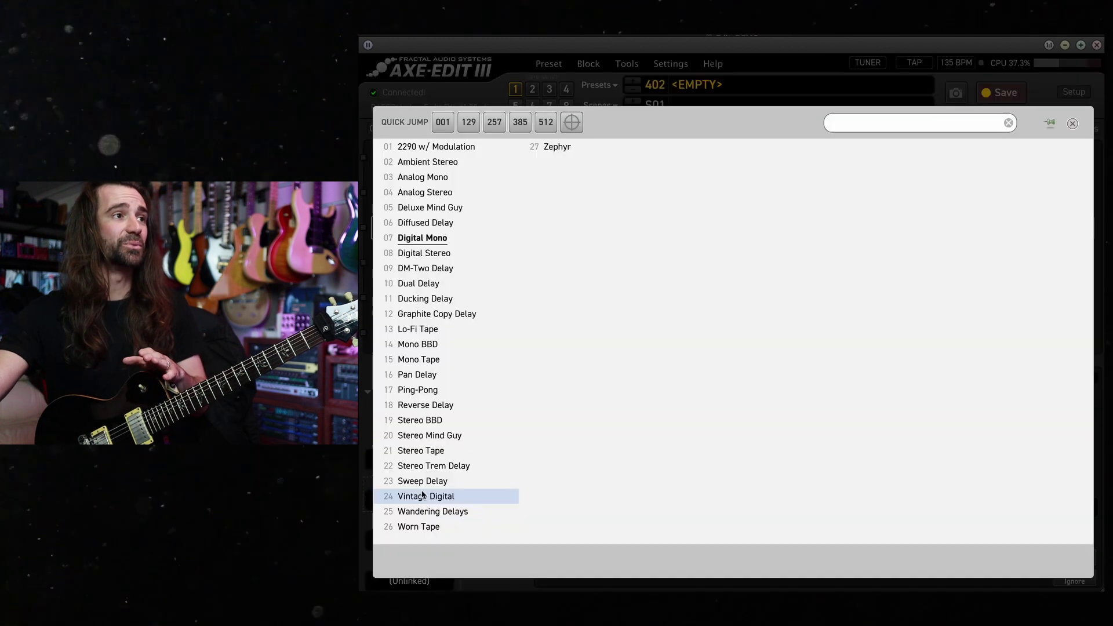
pyautogui.click(478, 250)
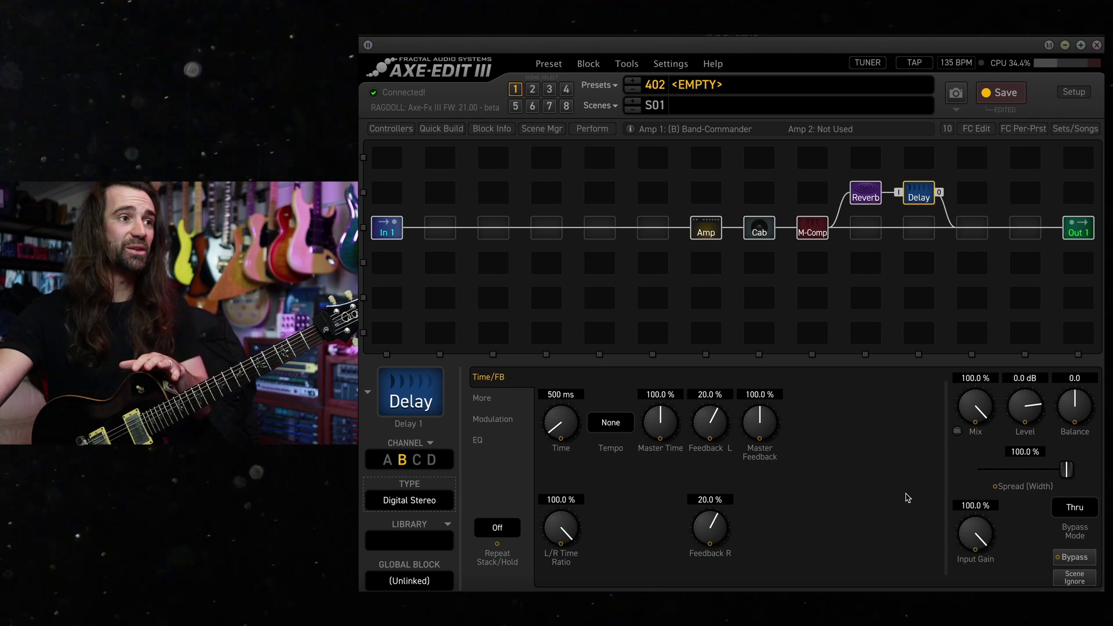
pyautogui.moveTo(558, 414); pyautogui.dragTo(525, 532)
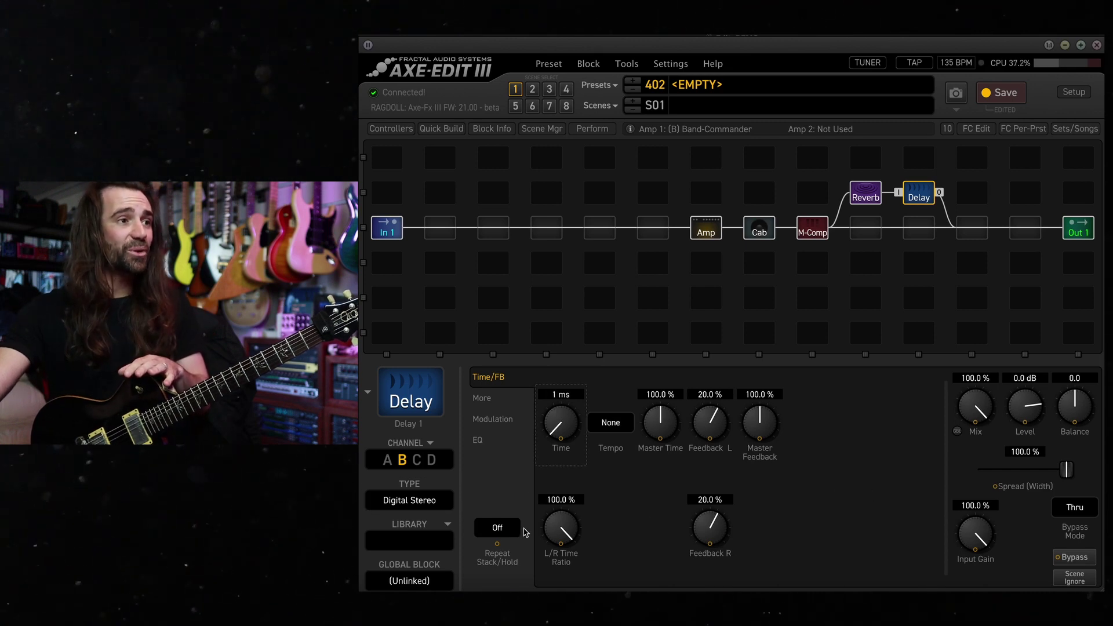
pyautogui.doubleClick(719, 394)
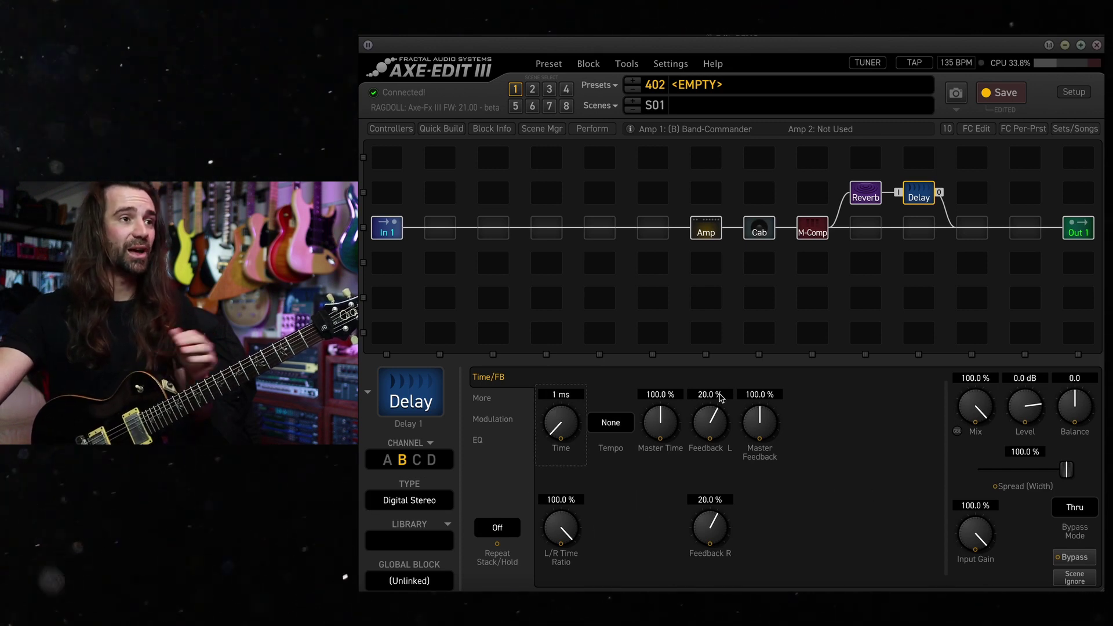
pyautogui.write('0')
pyautogui.press('Return')
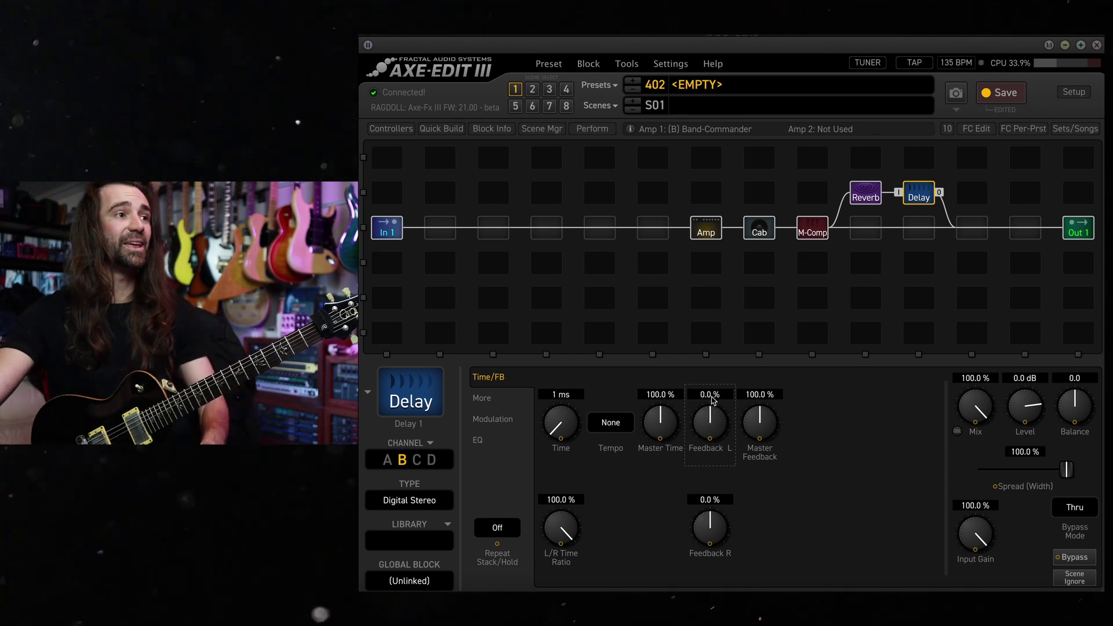
# On the delay's More page, set Bit Reduction to 12.
pyautogui.click(493, 398)
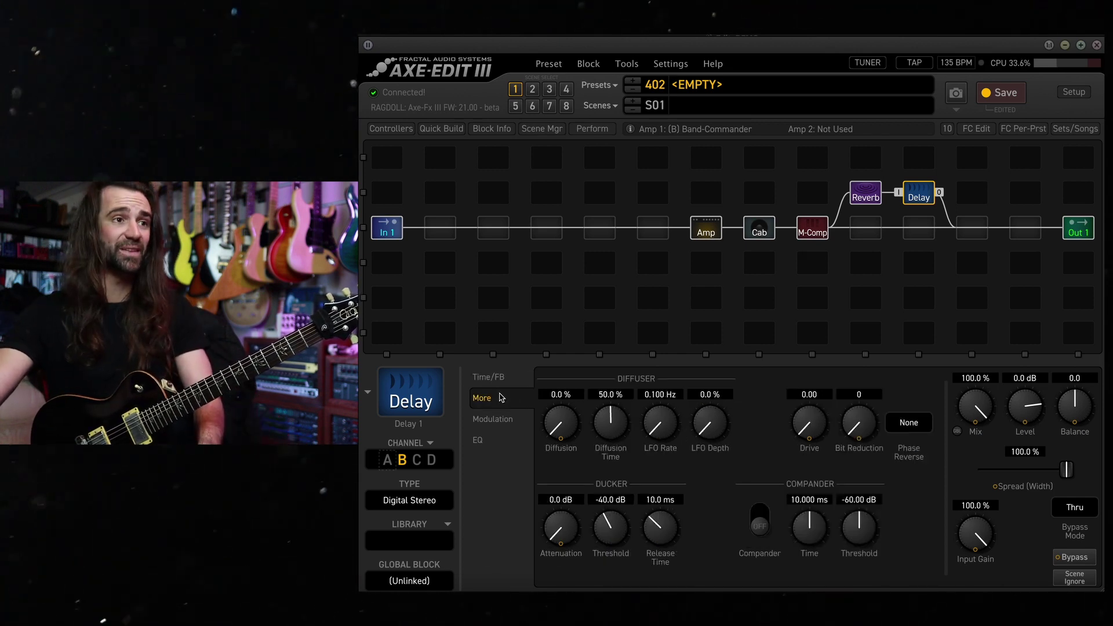
pyautogui.doubleClick(859, 394)
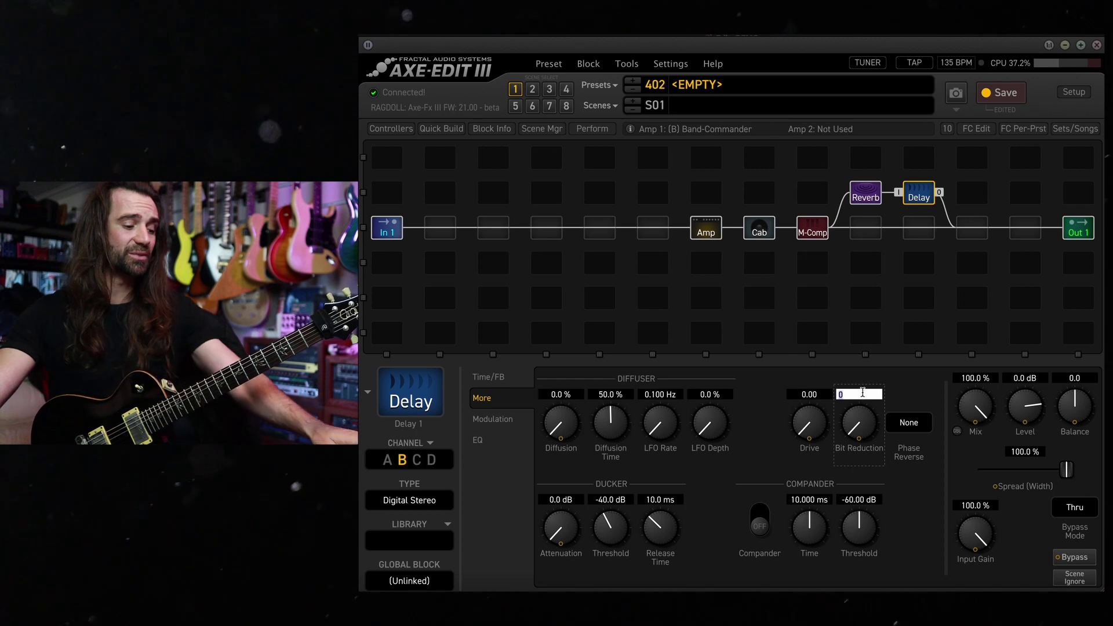
pyautogui.write('12')
pyautogui.press('Return')
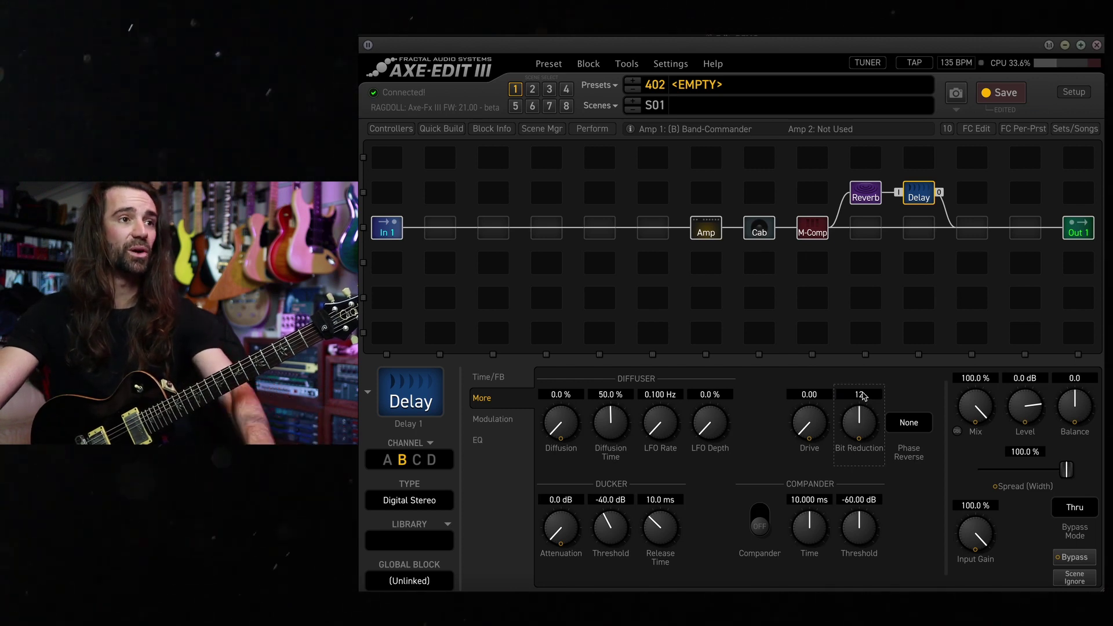
# Set the delay's Drive to 3.00 and bypass the delay to compare.
pyautogui.doubleClick(810, 394)
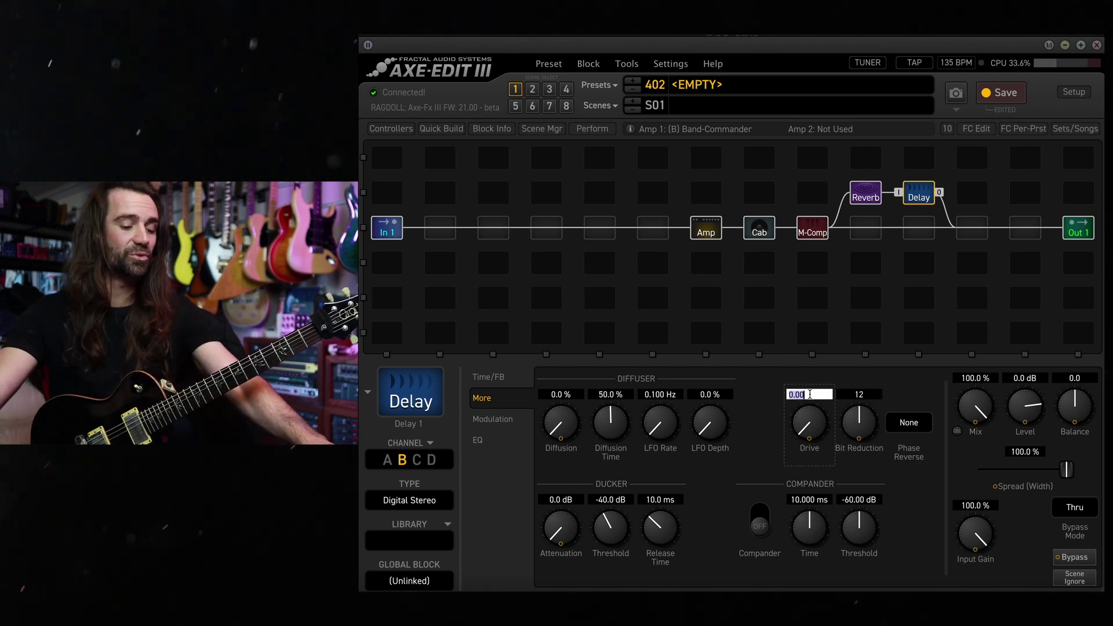
pyautogui.write('3')
pyautogui.press('Return')
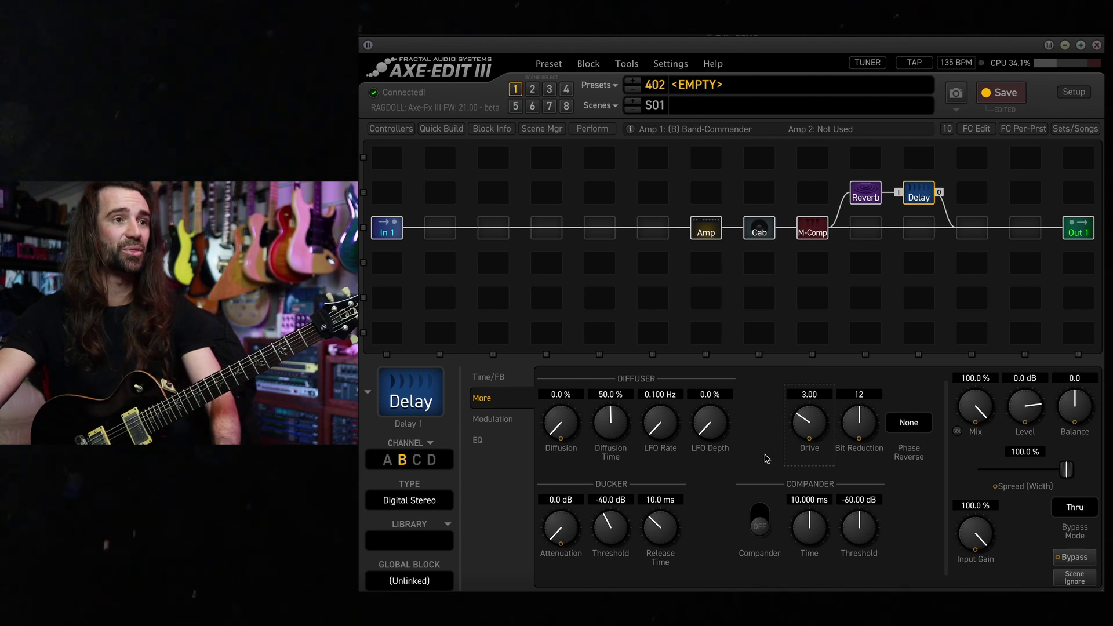
pyautogui.keyDown('ctrl'); pyautogui.click(920, 197); pyautogui.keyUp('ctrl')
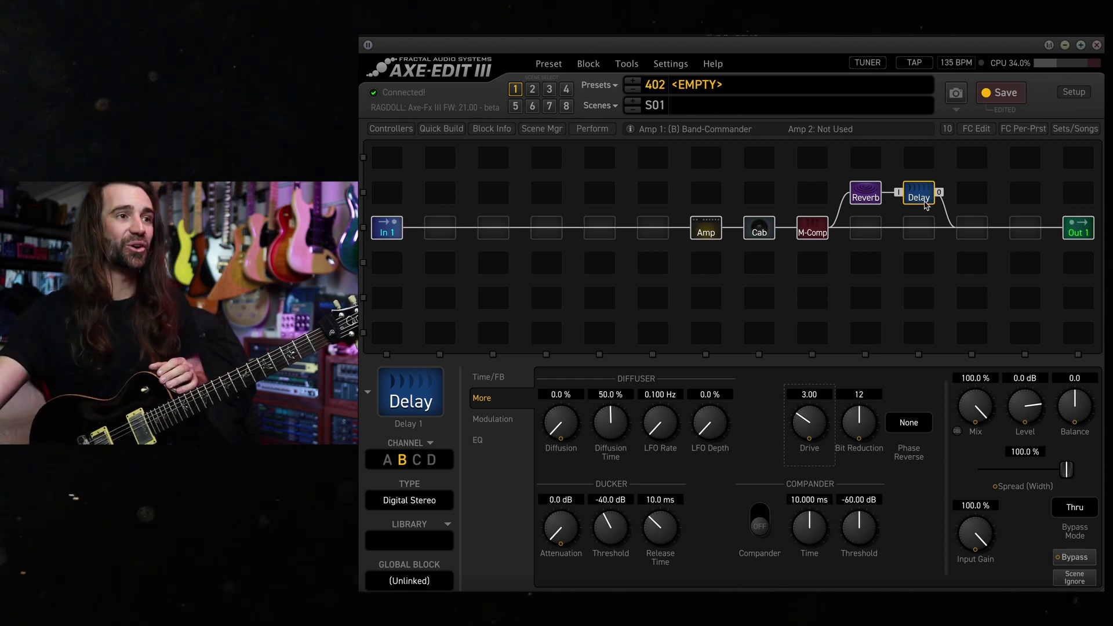
# Raise the delay's Drive to 4.00.
pyautogui.doubleClick(810, 396)
pyautogui.write('4')
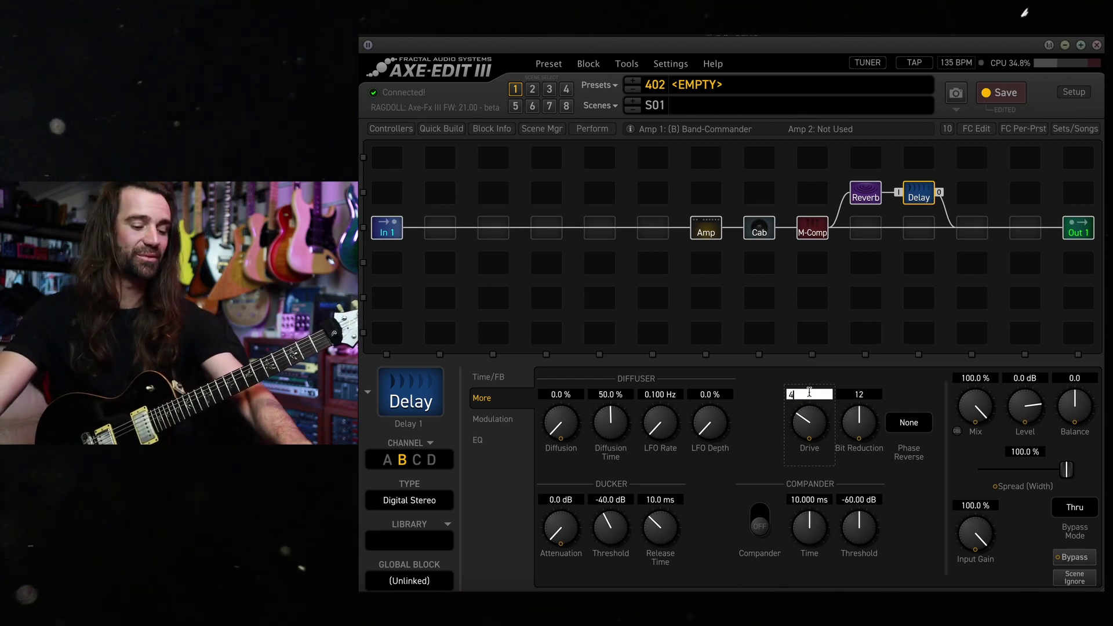
pyautogui.press('Return')
# Try Bit Reduction values 15 and 13, then settle on 12.
pyautogui.doubleClick(875, 395)
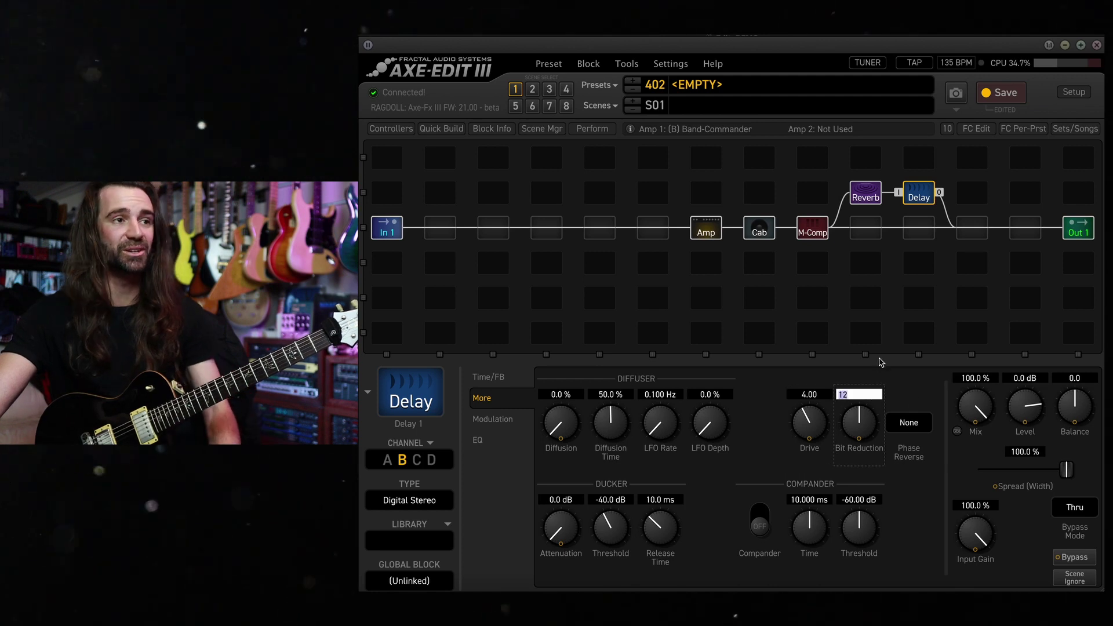
pyautogui.write('1')
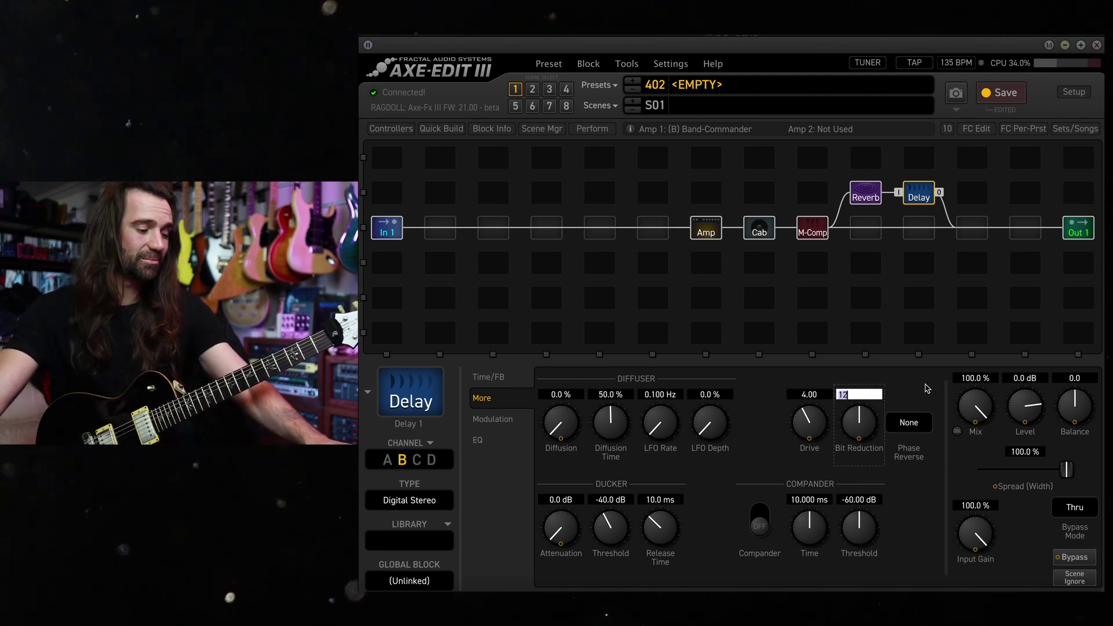
pyautogui.write('5')
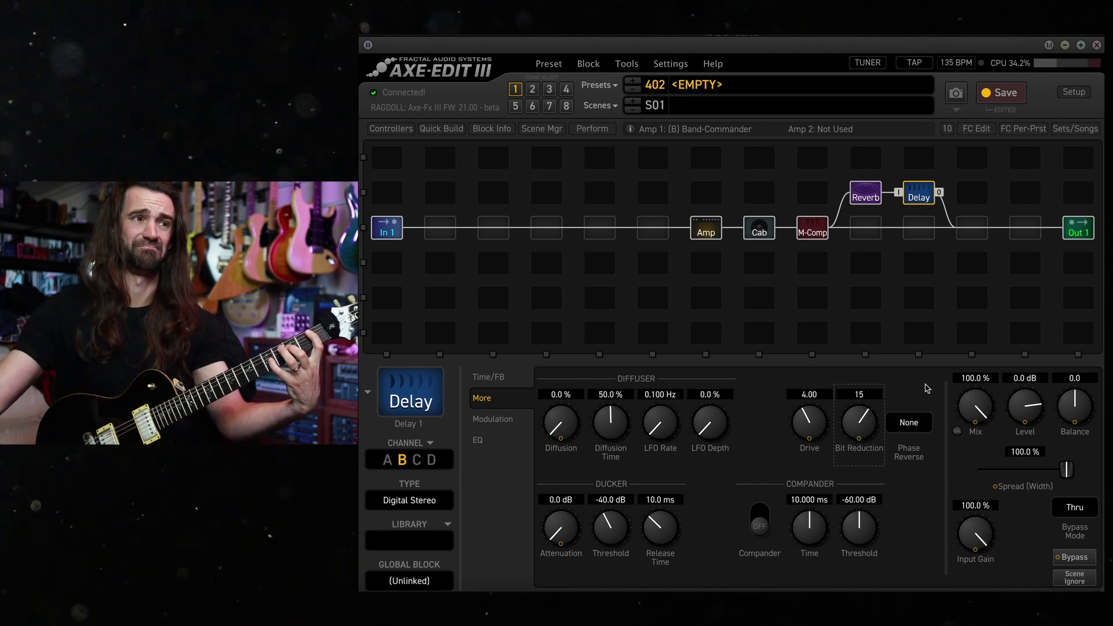
pyautogui.doubleClick(859, 394)
pyautogui.write('1')
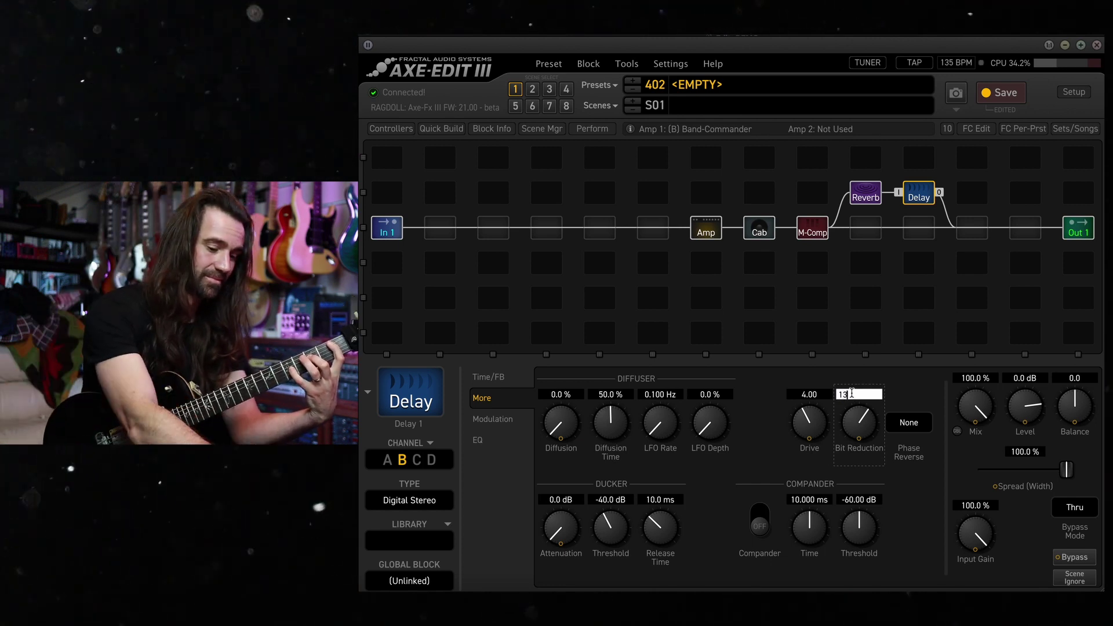
pyautogui.write('3')
pyautogui.press('Return')
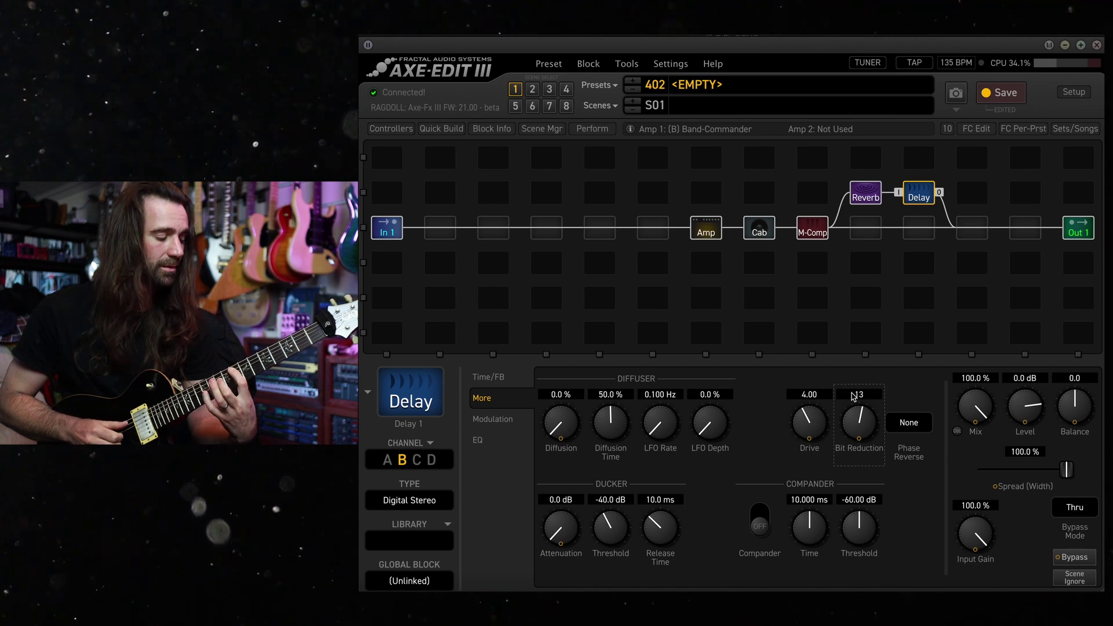
pyautogui.doubleClick(853, 394)
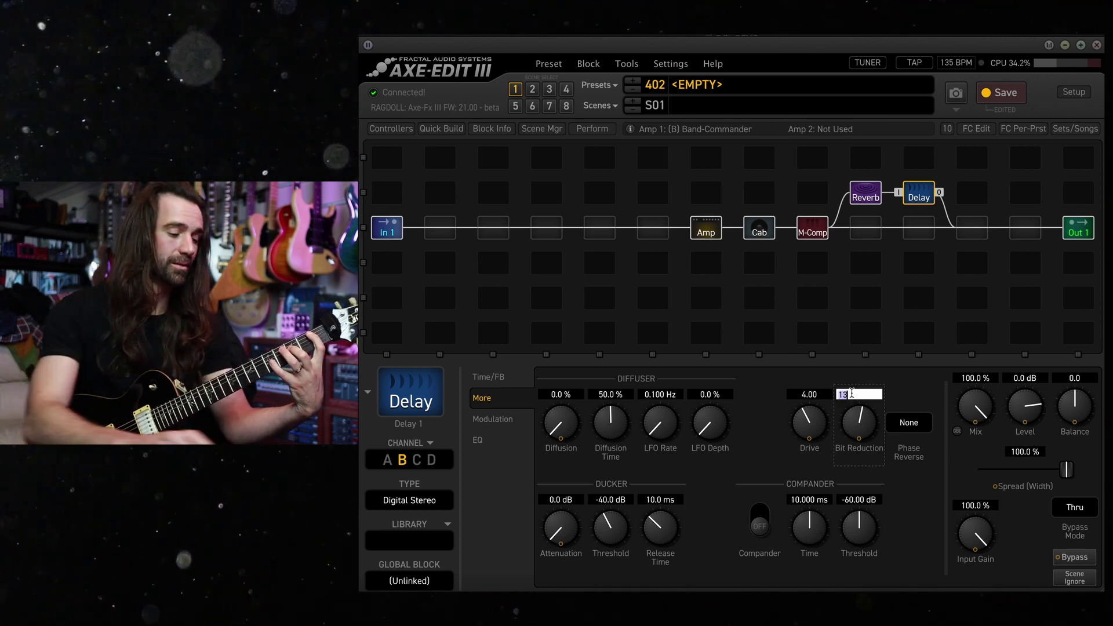
pyautogui.write('12')
pyautogui.press('Return')
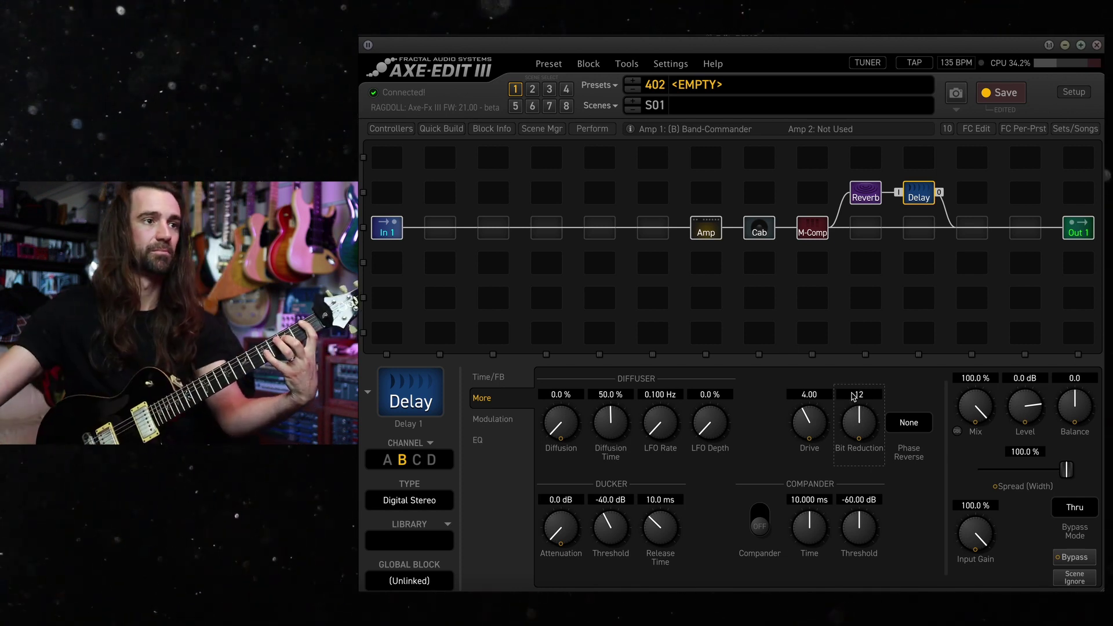
pyautogui.click(761, 516)
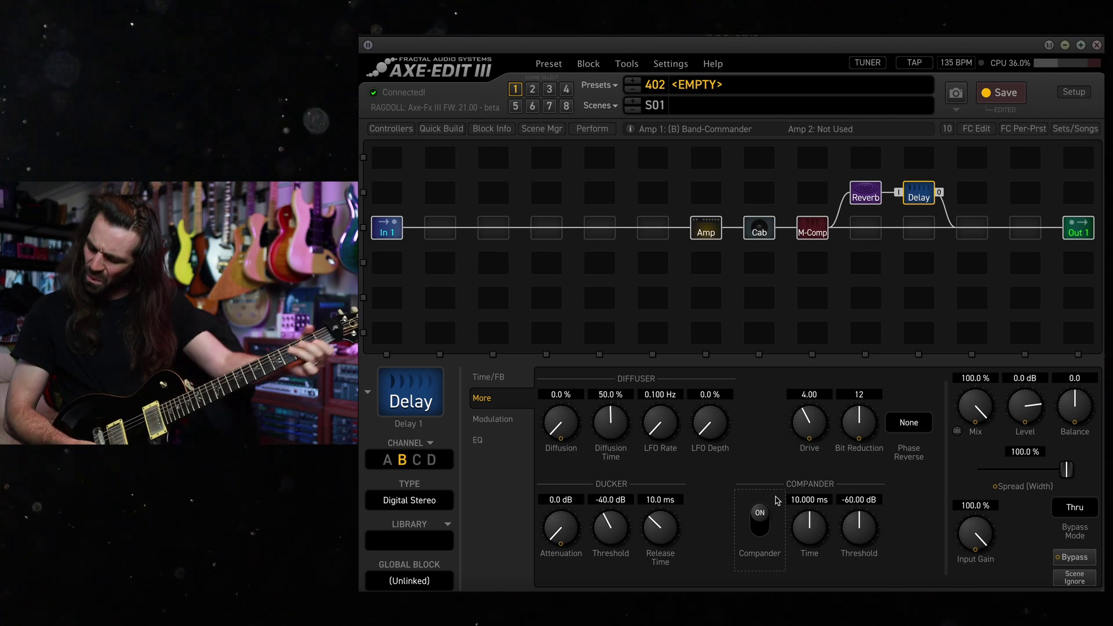
pyautogui.click(921, 197)
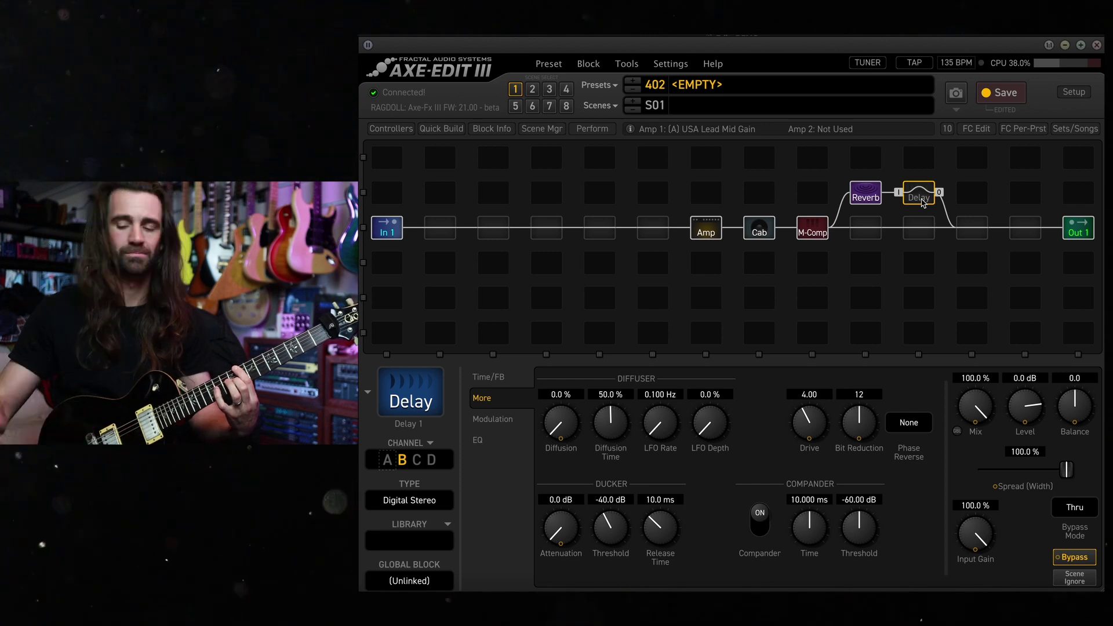
pyautogui.click(922, 200)
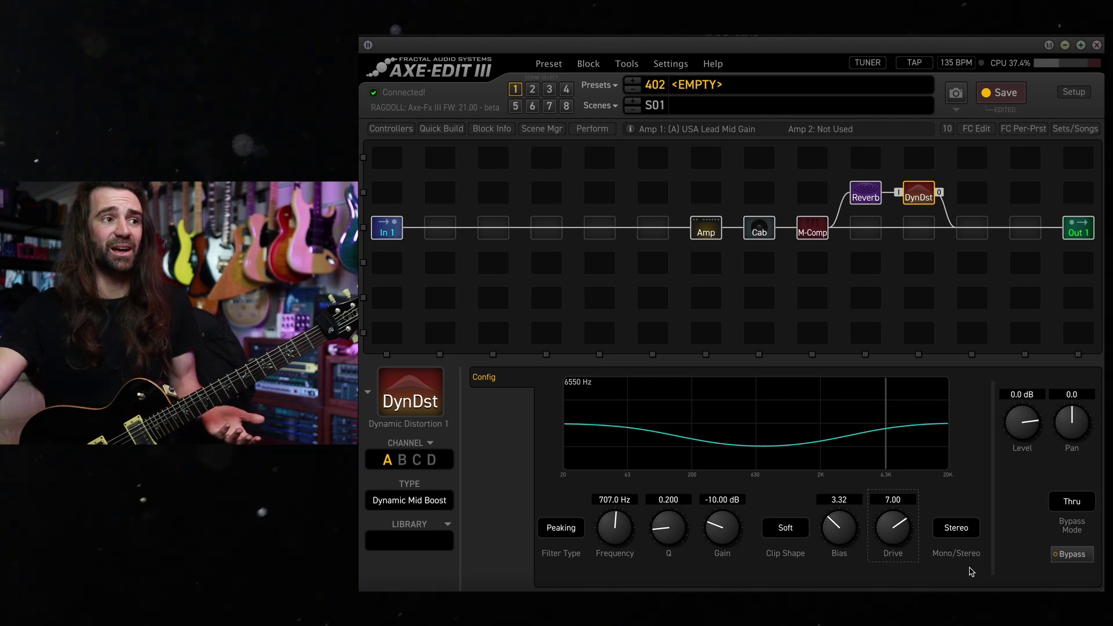
# Set the Dynamic Distortion block's type to Dynamic Presence Boost.
pyautogui.click(433, 501)
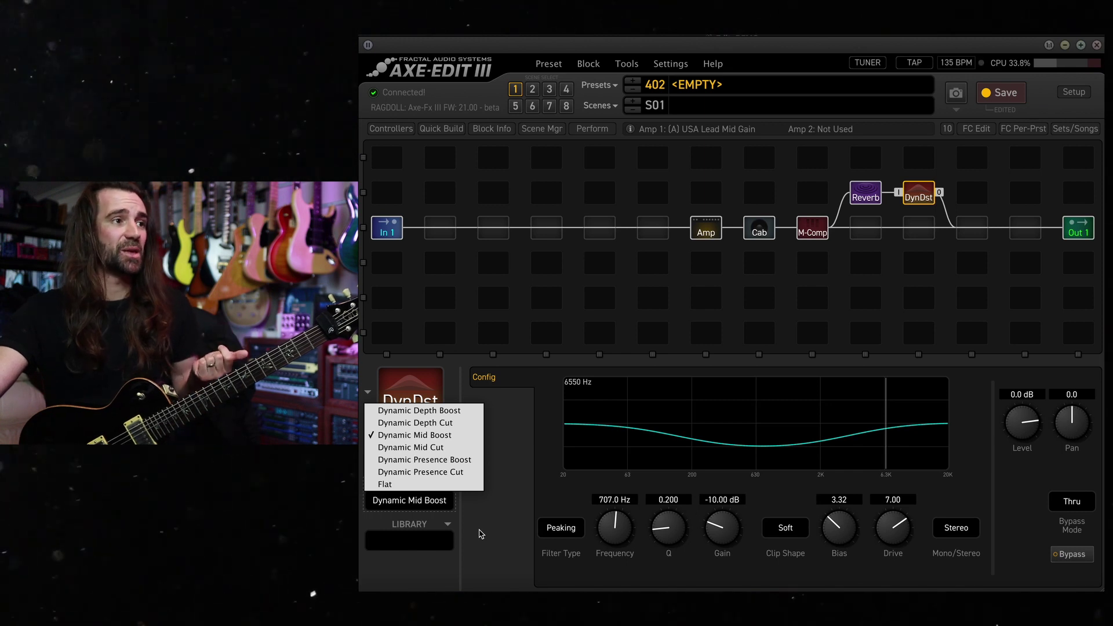
pyautogui.click(424, 459)
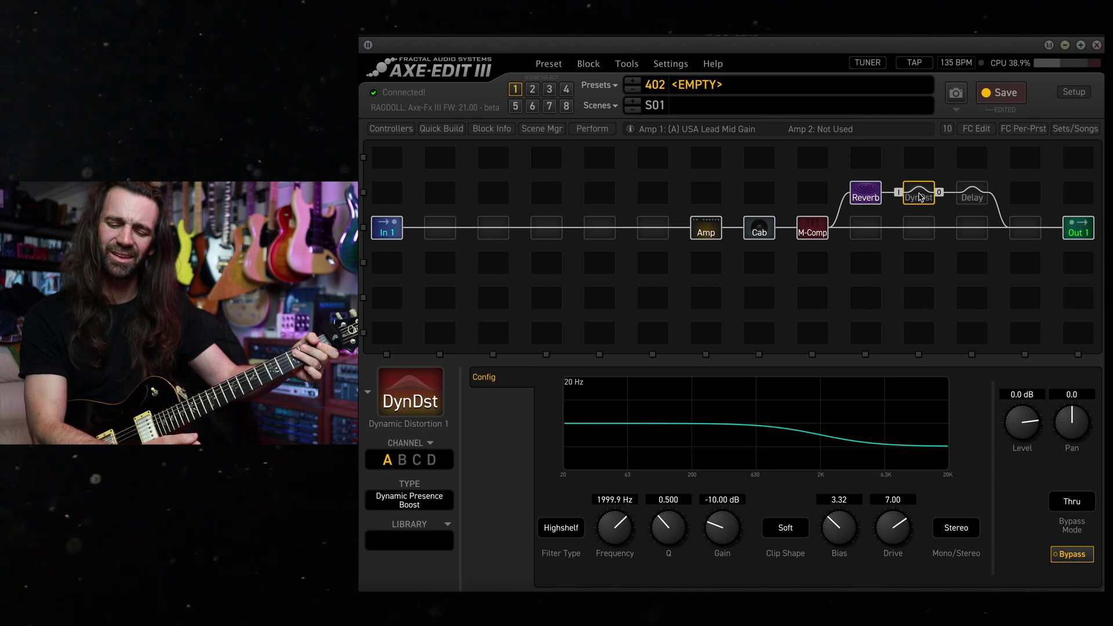
# Reopen Delay 1's Digital Stereo settings, now placed after the DynDst block.
pyautogui.click(972, 197)
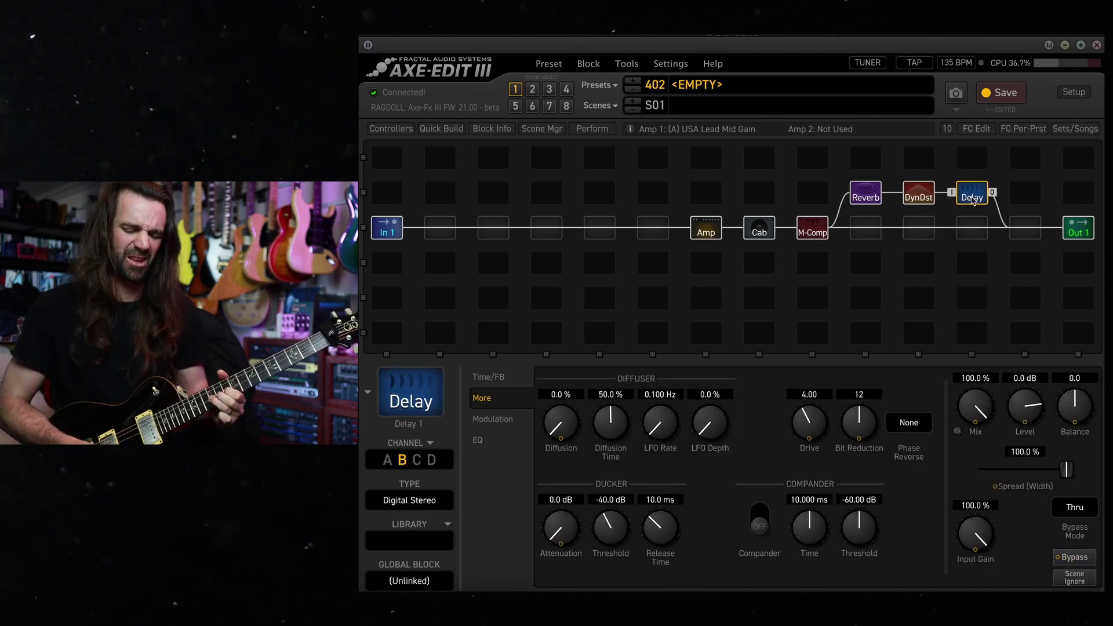